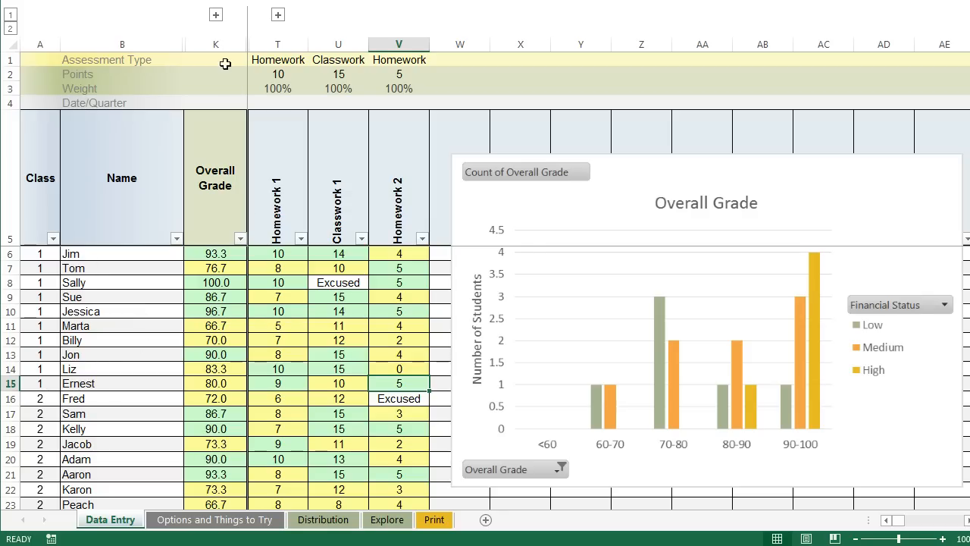
Step: Expand the collapsed demographic columns, review the Race, Gender and Financial Status headings, and collapse the columns again
click(215, 16)
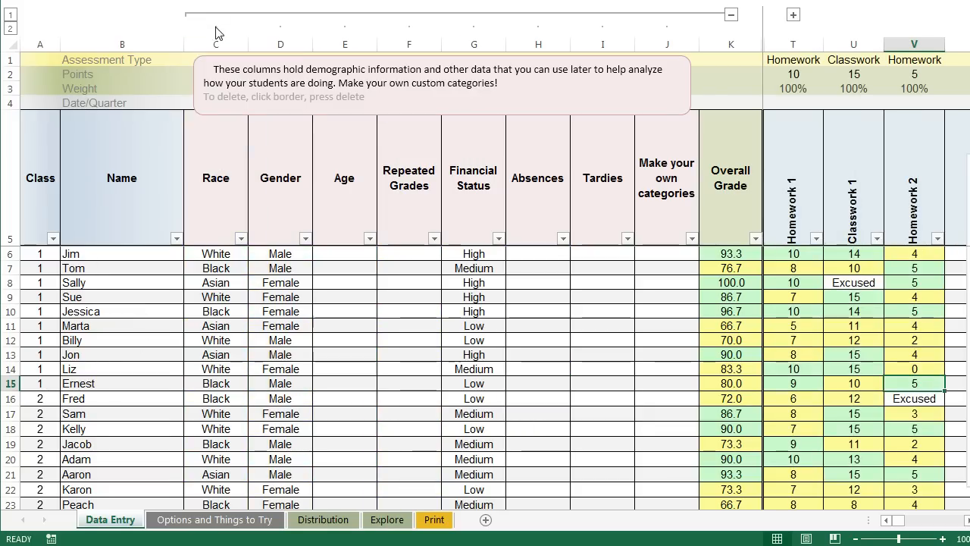
click(222, 204)
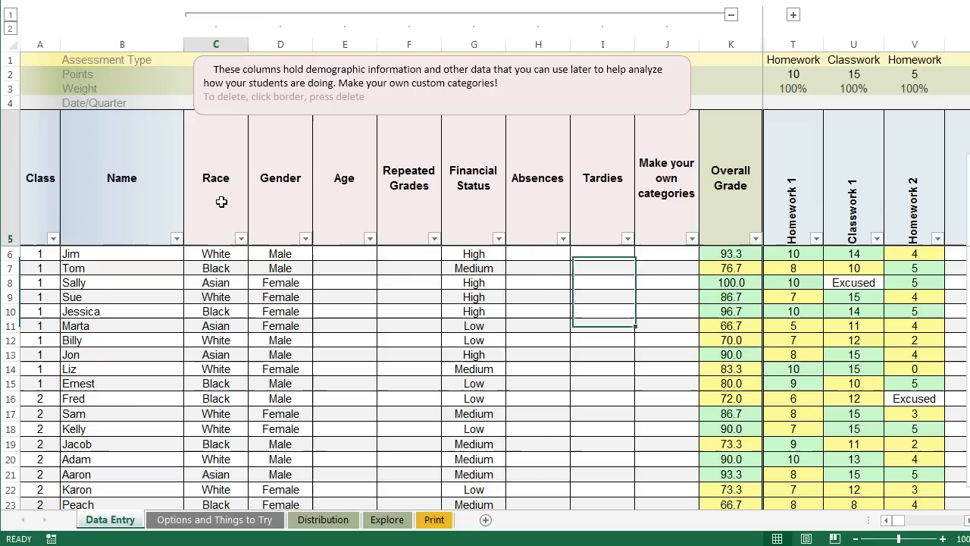
click(279, 221)
click(489, 214)
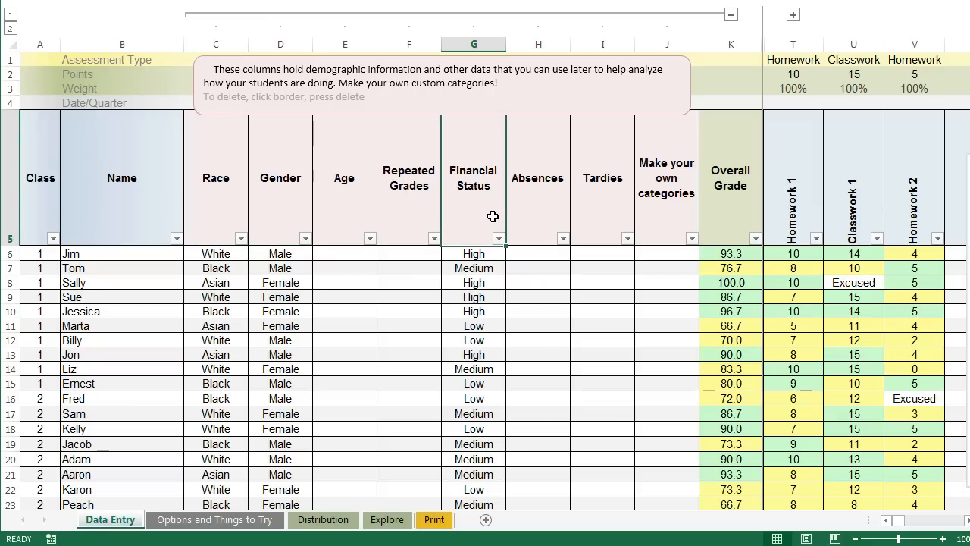
click(730, 15)
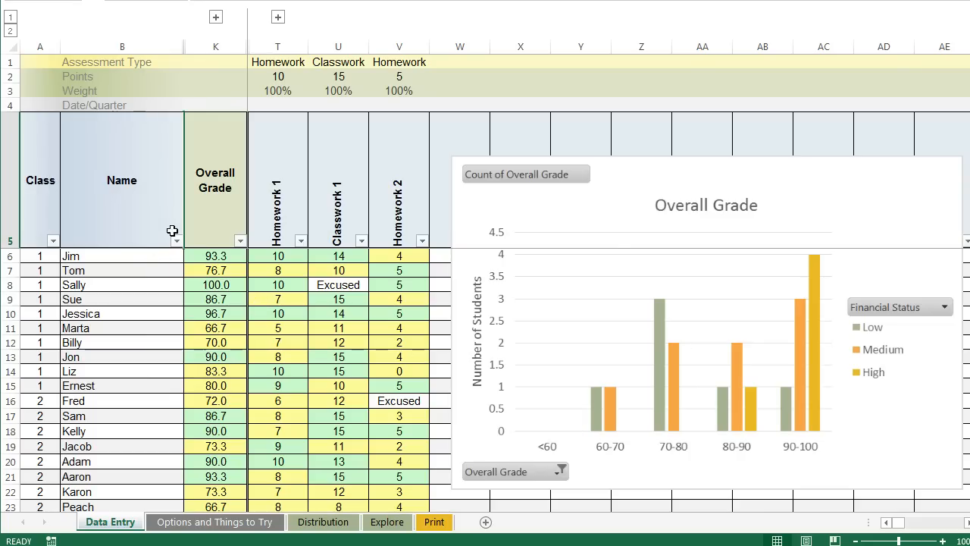
Step: Create a PivotTable from the Trackerdata table on a new worksheet
click(153, 211)
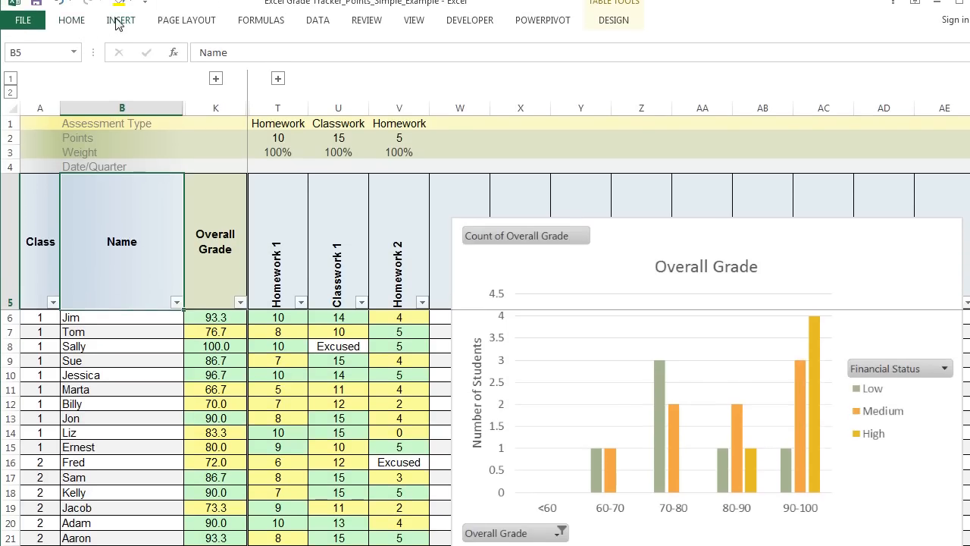
click(119, 21)
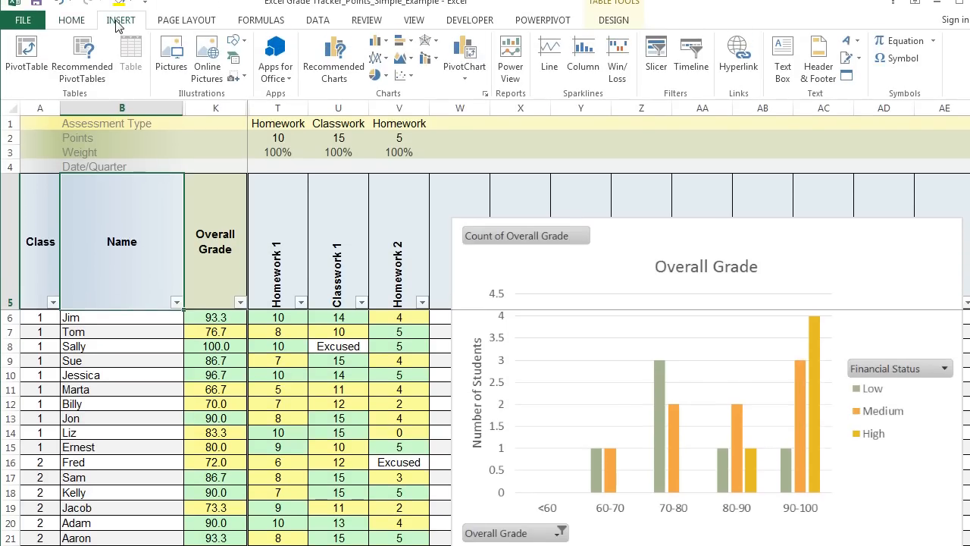
click(27, 55)
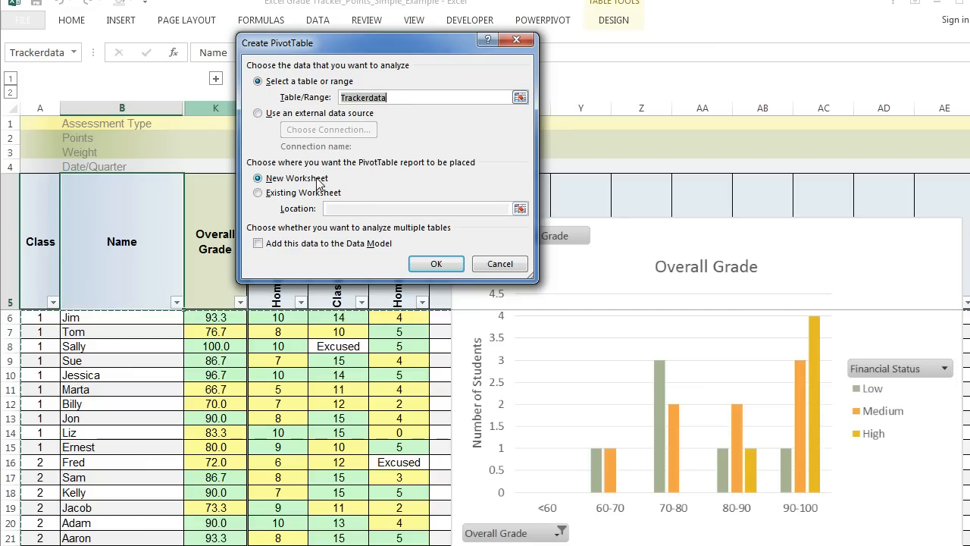
click(426, 263)
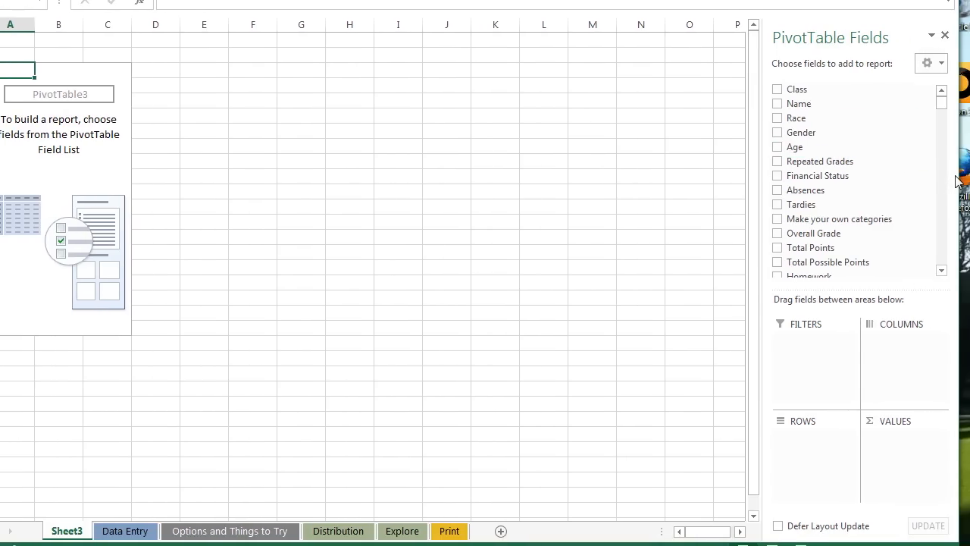
Step: Add the Overall Grade field to both the rows and the values of the PivotTable
drag(958, 177, 910, 177)
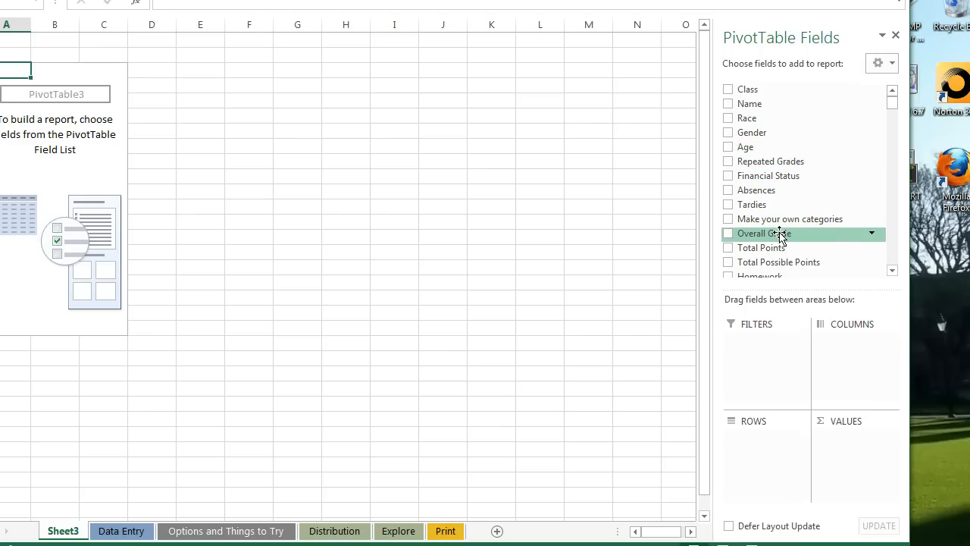
drag(780, 239, 767, 447)
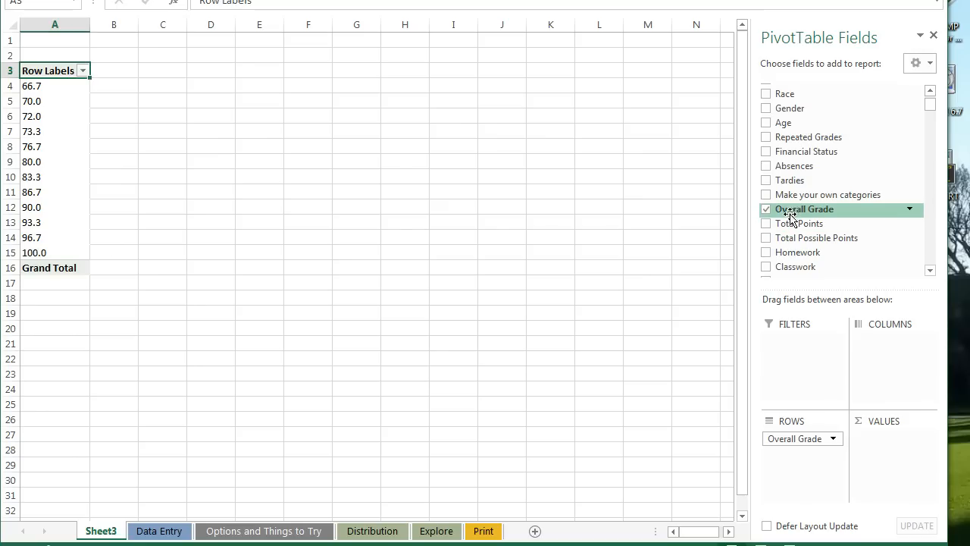
drag(793, 213, 876, 449)
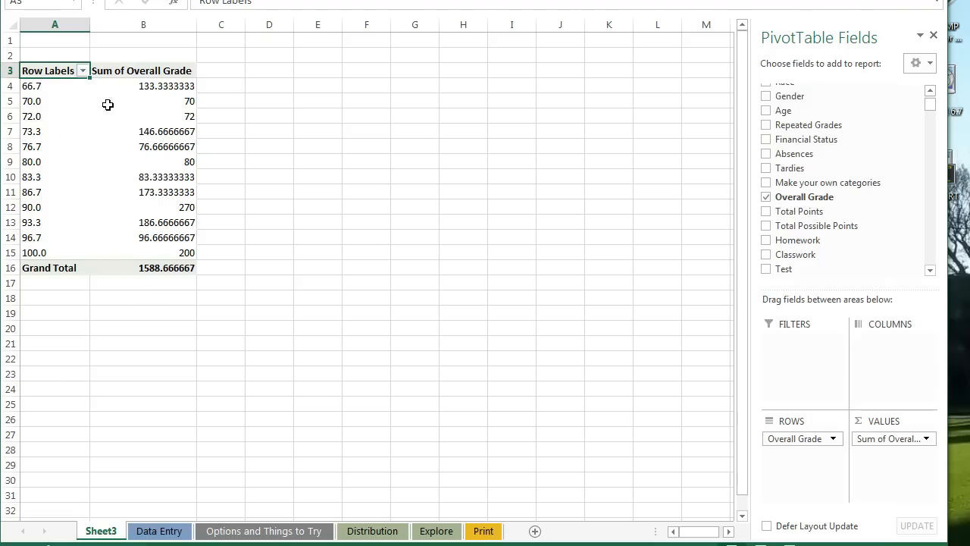
Step: Summarize the PivotTable's Overall Grade value field by Count
mouse_move(116, 105)
click(925, 439)
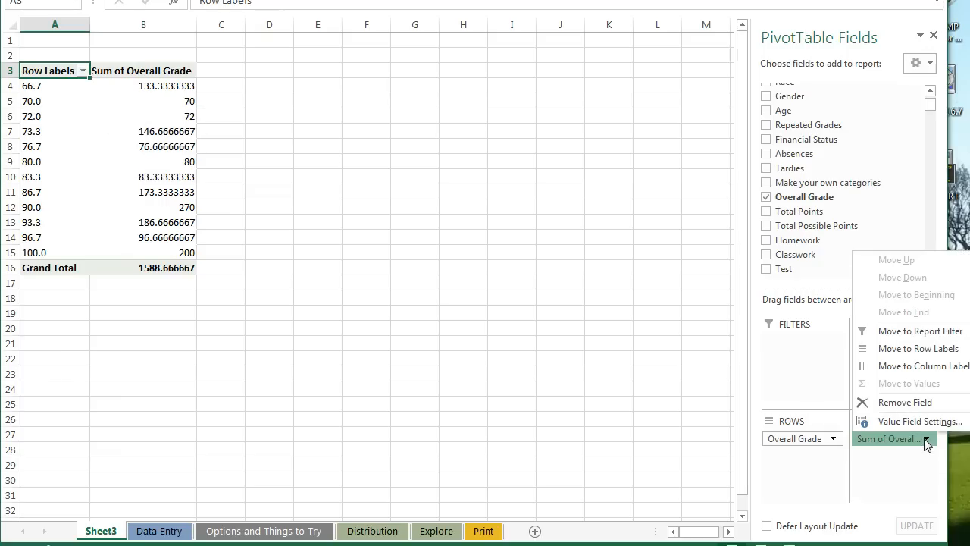
click(923, 450)
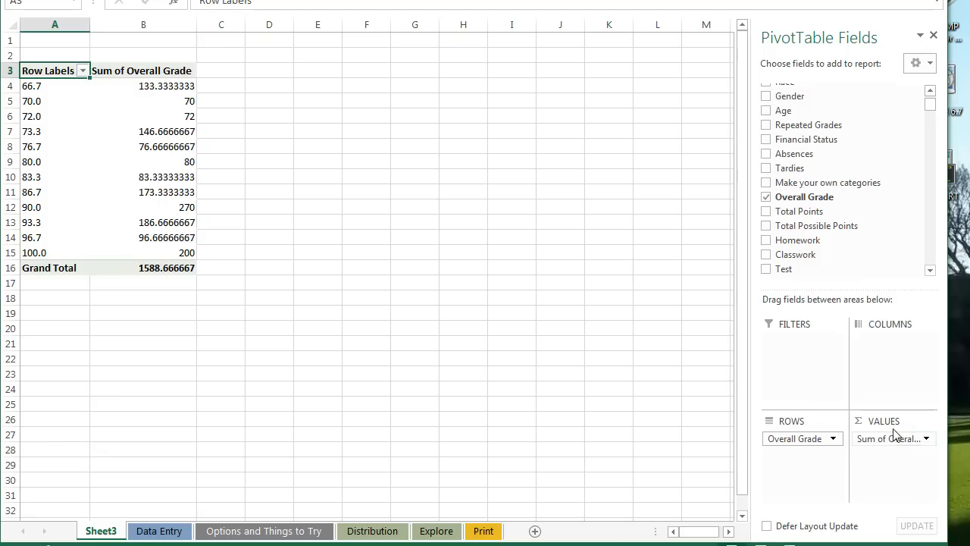
click(926, 440)
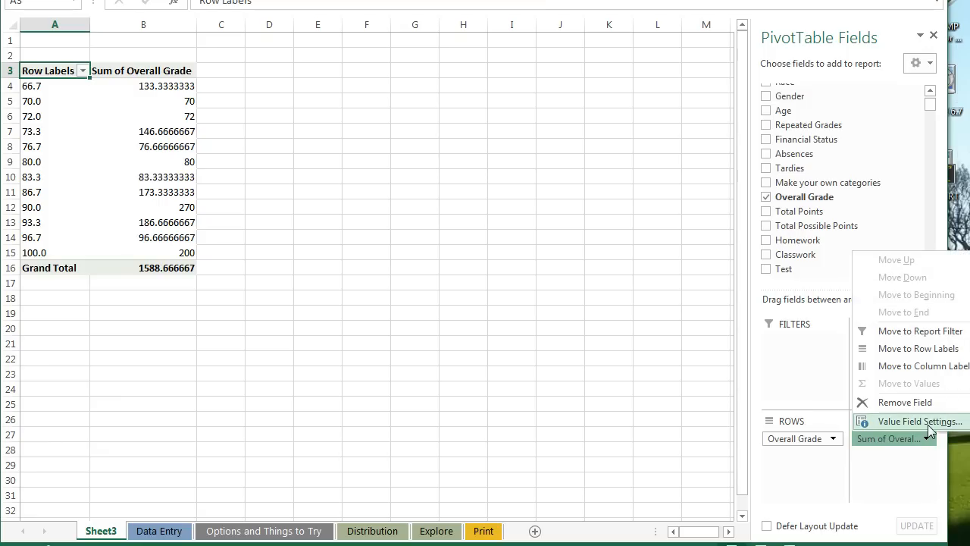
click(928, 424)
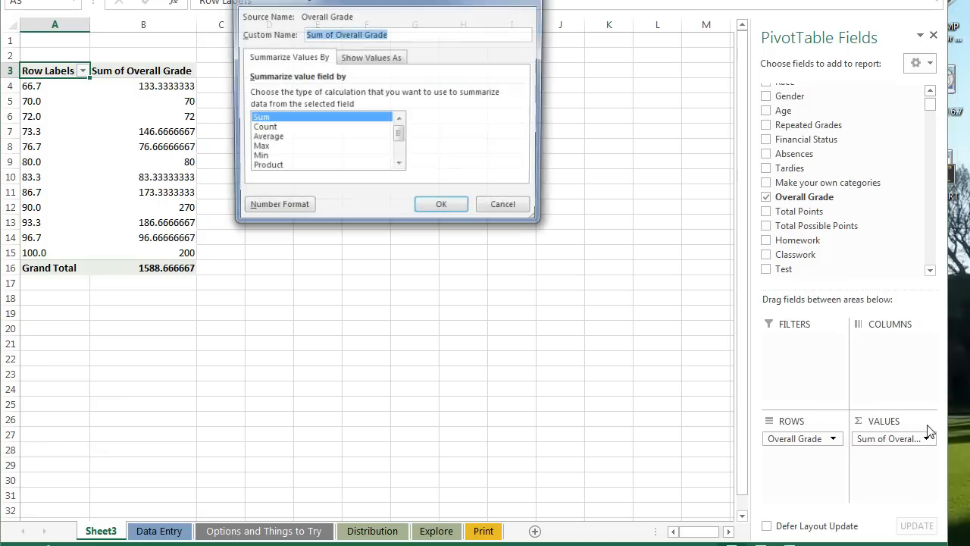
click(262, 128)
click(442, 210)
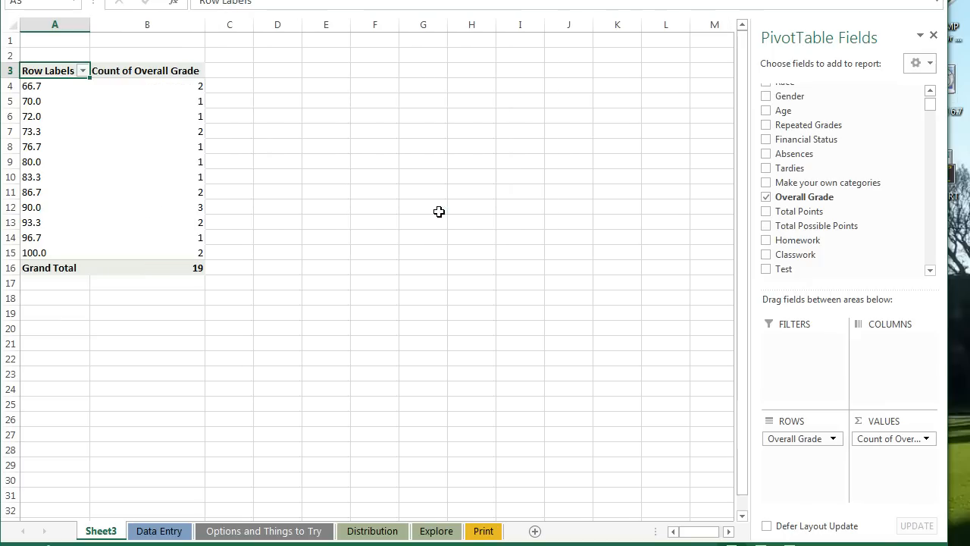
Step: Examine how many students have each individual overall grade in the first rows of the PivotTable
click(137, 90)
click(53, 85)
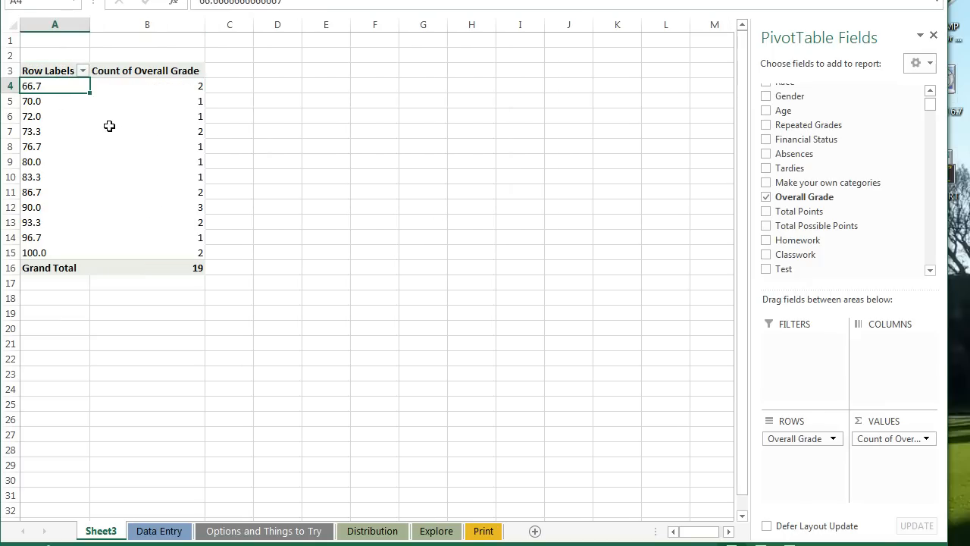
click(156, 103)
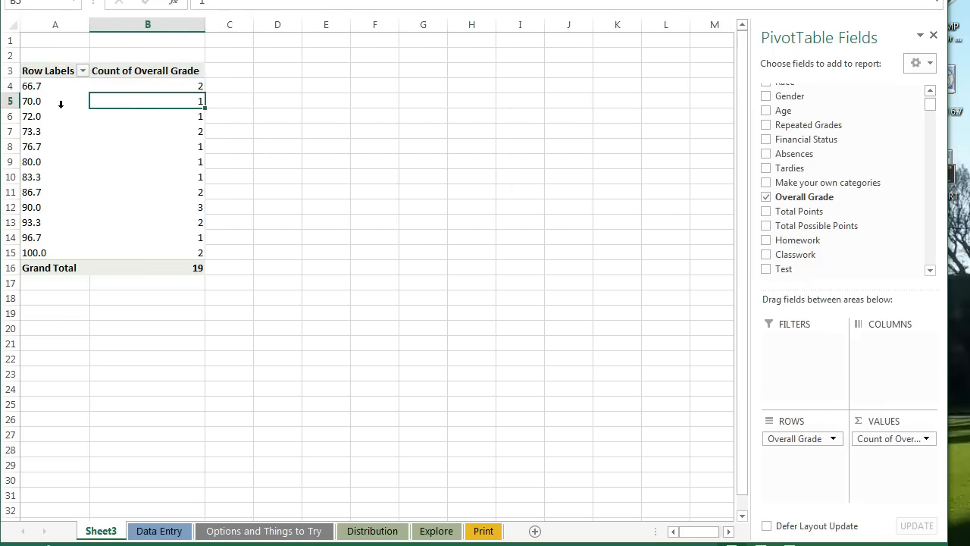
click(139, 120)
click(59, 118)
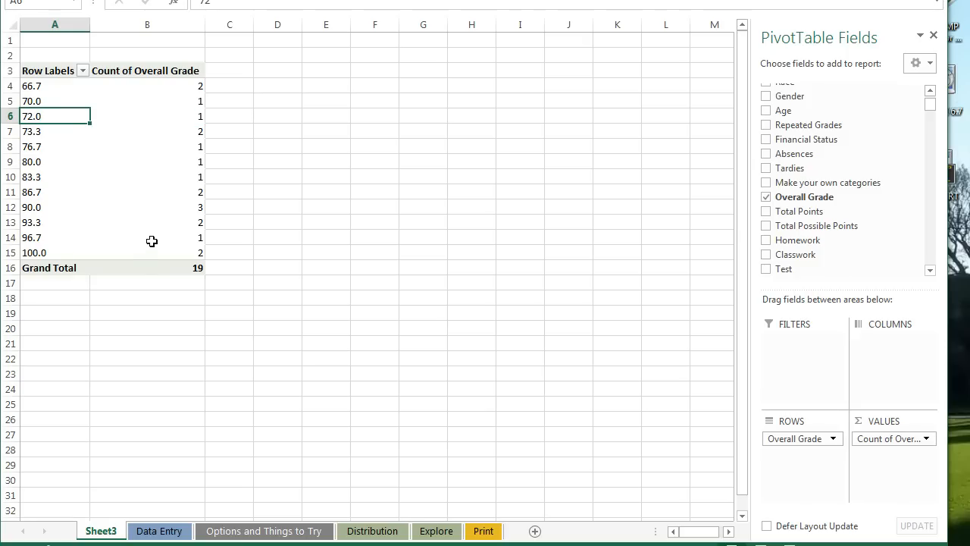
mouse_move(99, 133)
Step: Group all the Overall Grade row labels into intervals of 10, starting at 60 and ending at 100
click(44, 89)
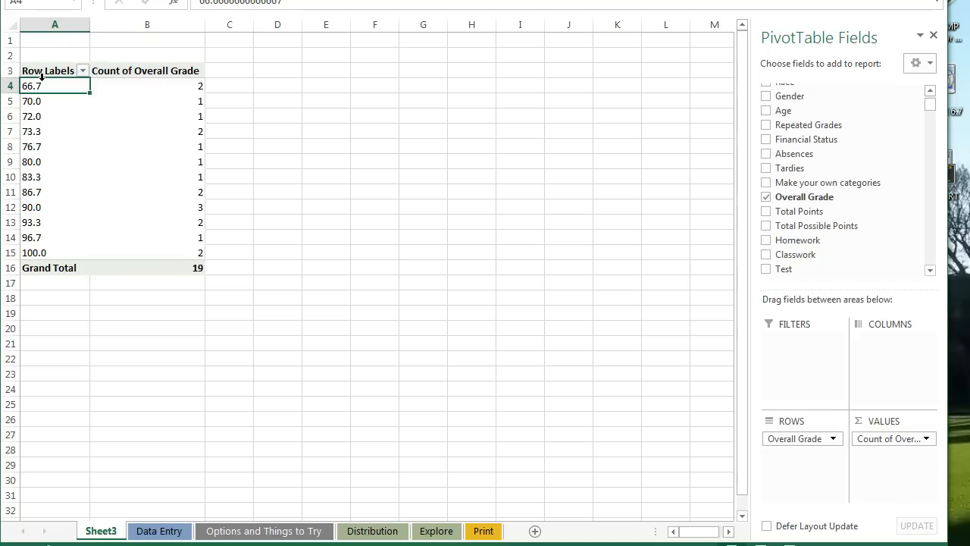
click(42, 76)
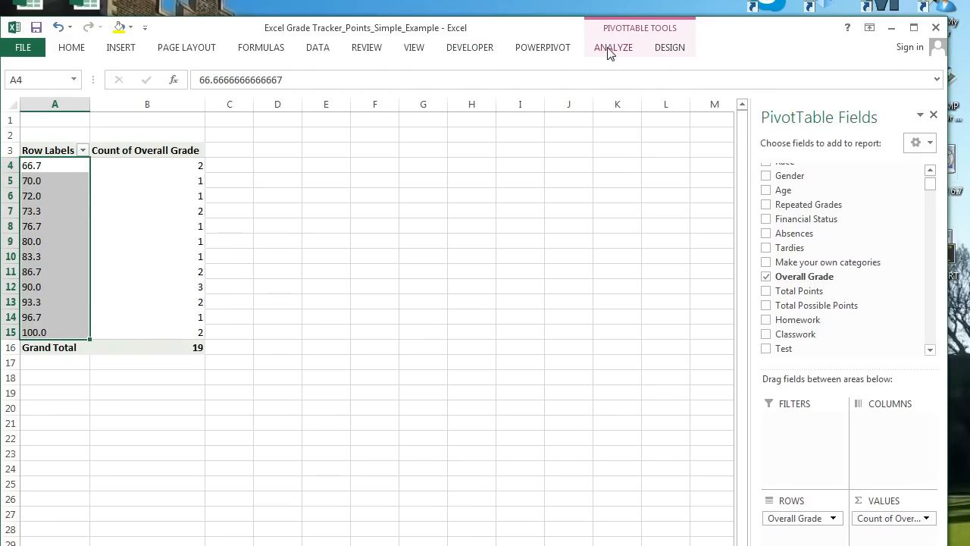
click(608, 50)
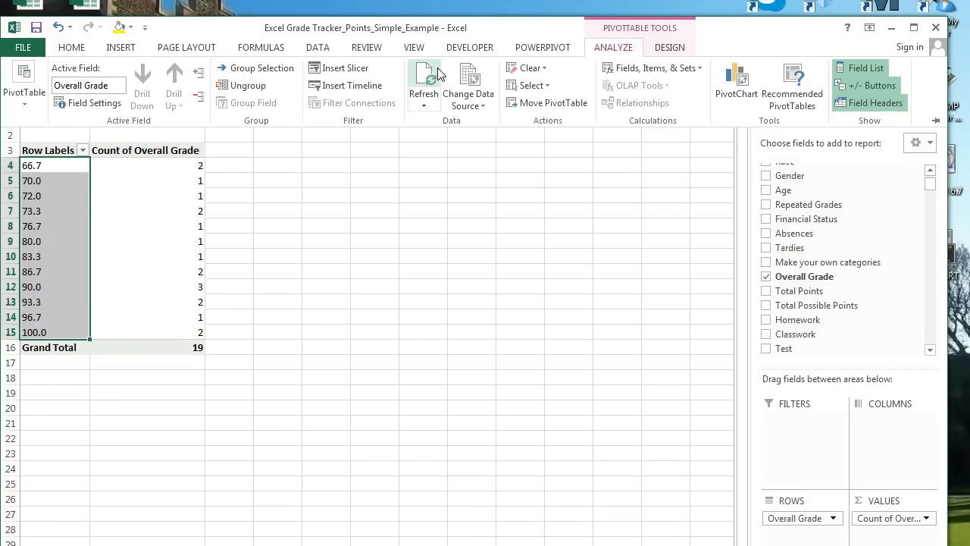
click(279, 77)
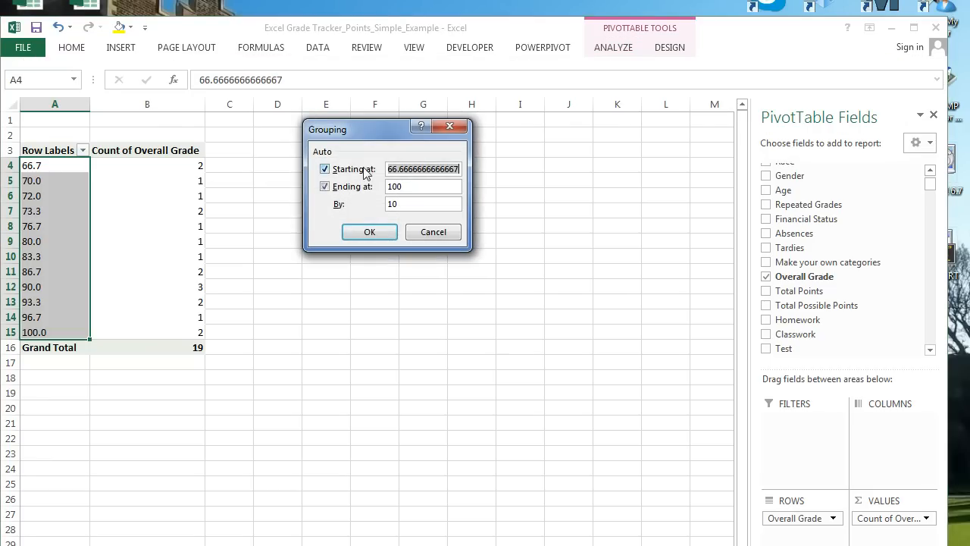
text(60)
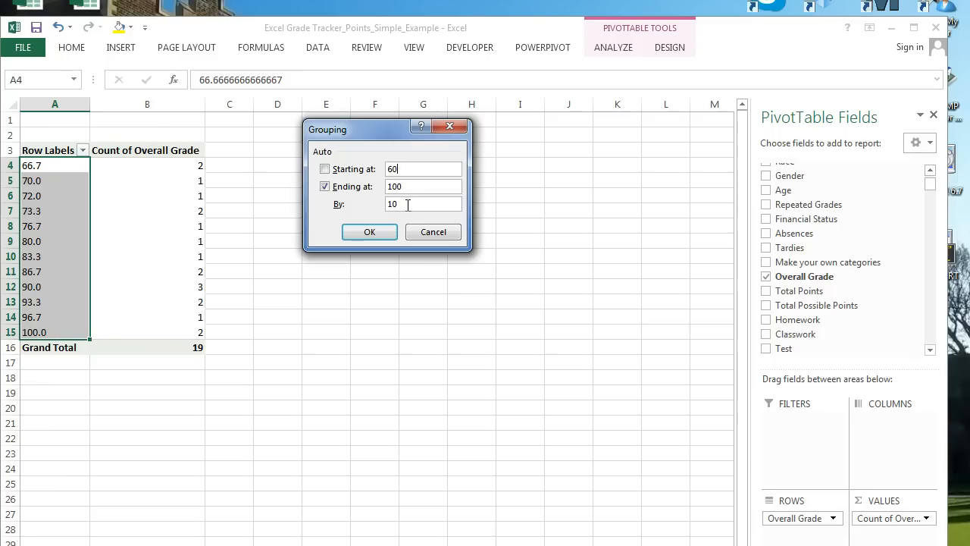
click(370, 233)
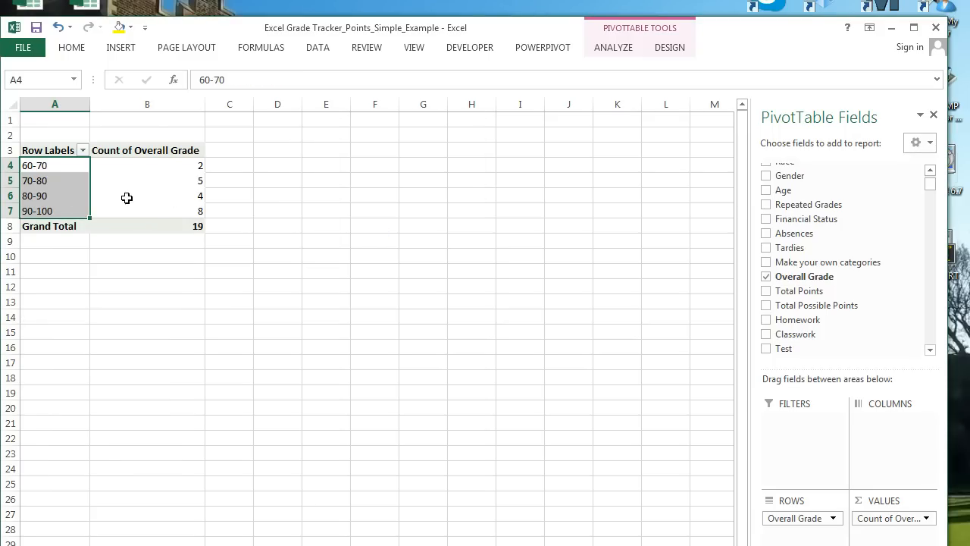
Step: Check the student count for each grouped grade range from 60-70 up to 90-100
click(142, 167)
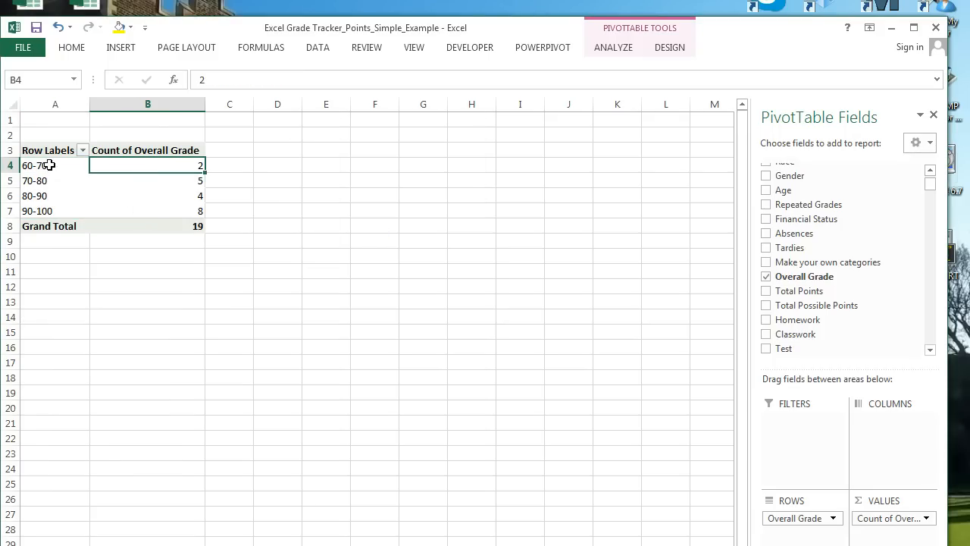
click(99, 179)
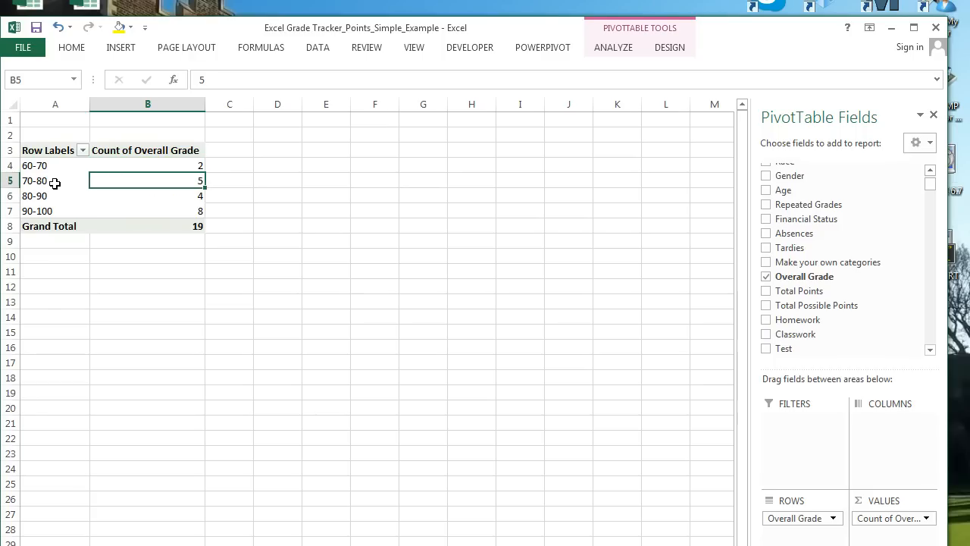
click(119, 196)
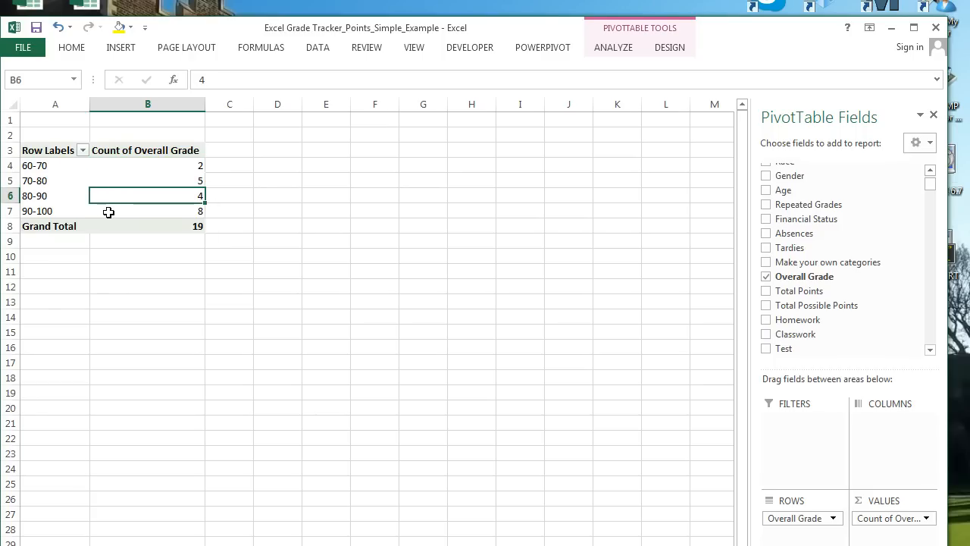
click(115, 213)
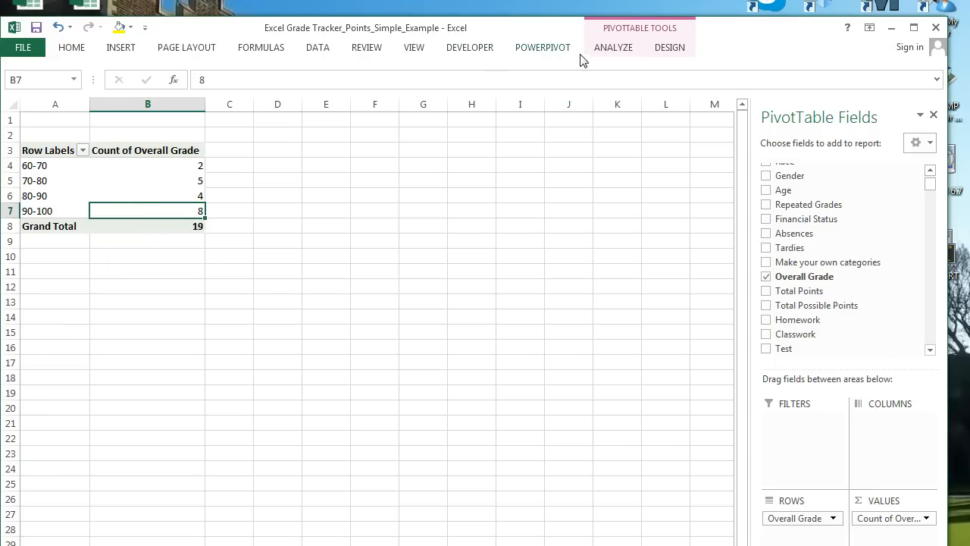
Step: Insert a clustered column PivotChart of the grouped grade counts, move it clear of the PivotTable and select its vertical axis
double_click(606, 53)
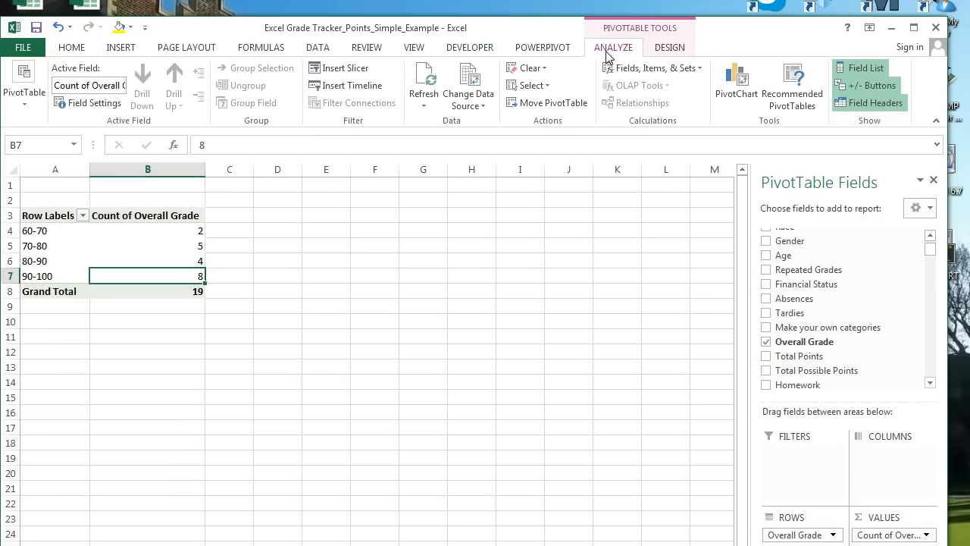
click(733, 94)
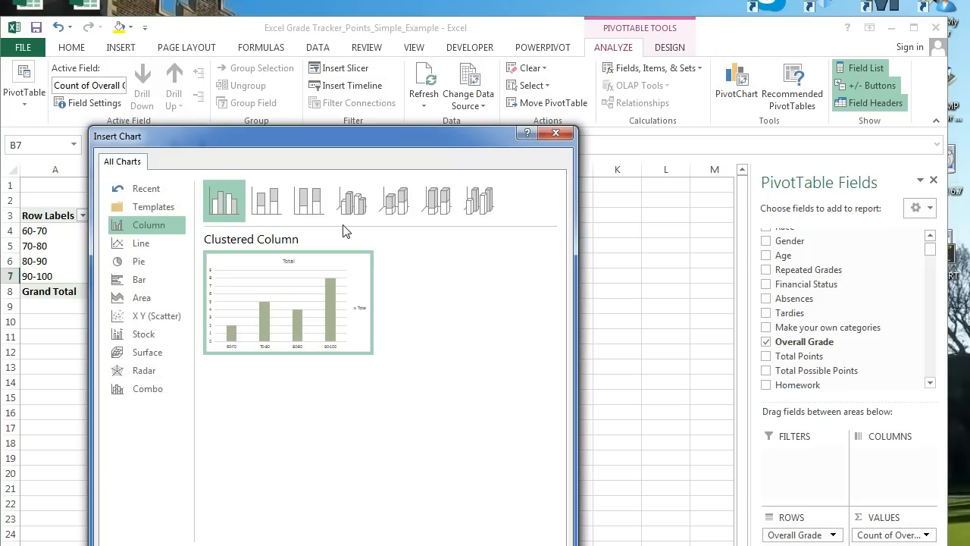
mouse_move(304, 295)
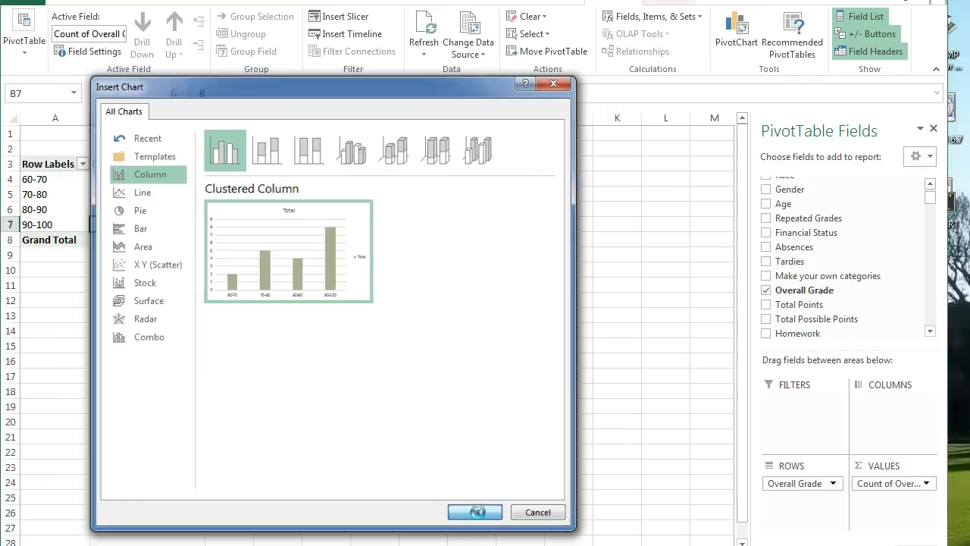
click(476, 513)
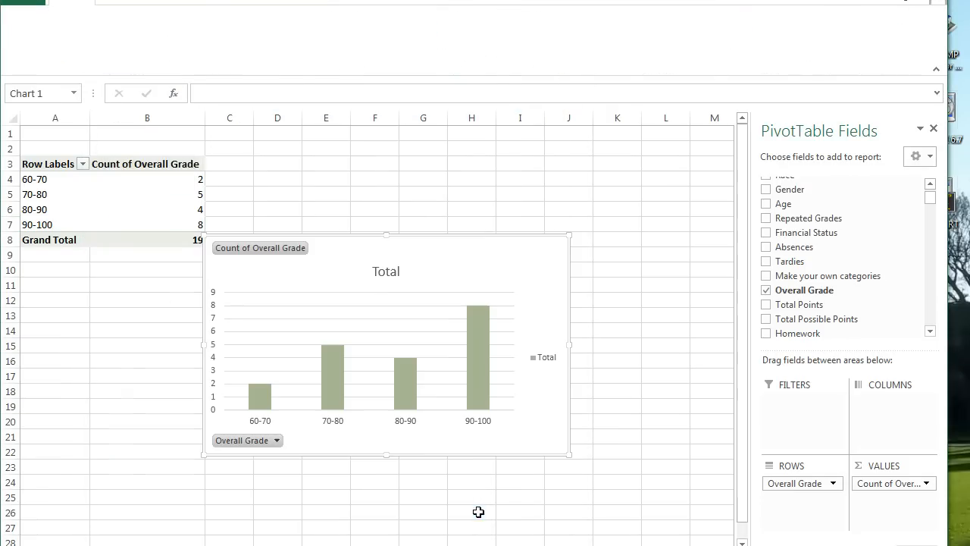
drag(427, 245, 447, 264)
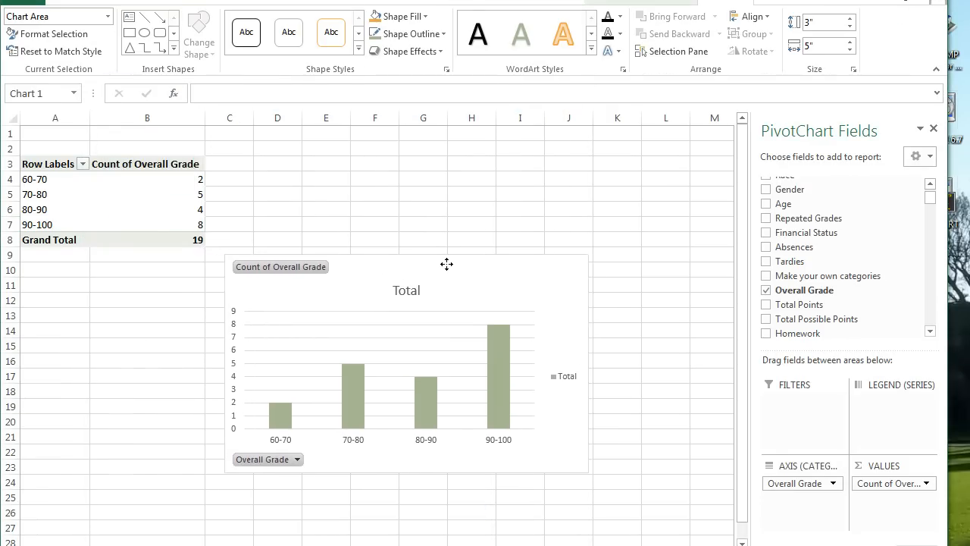
click(235, 379)
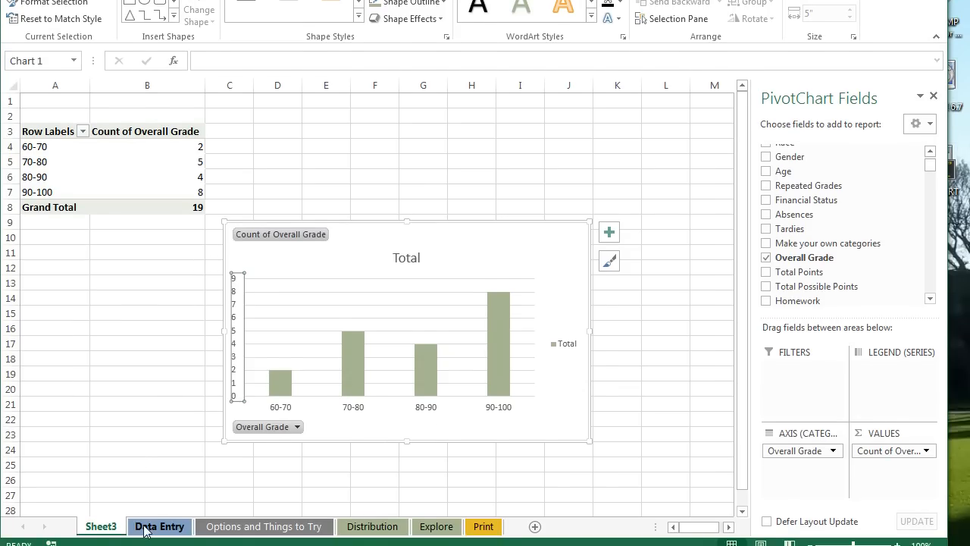
Step: On the Data Entry sheet, set the Homework 1 score of the first listed student to 0
click(147, 530)
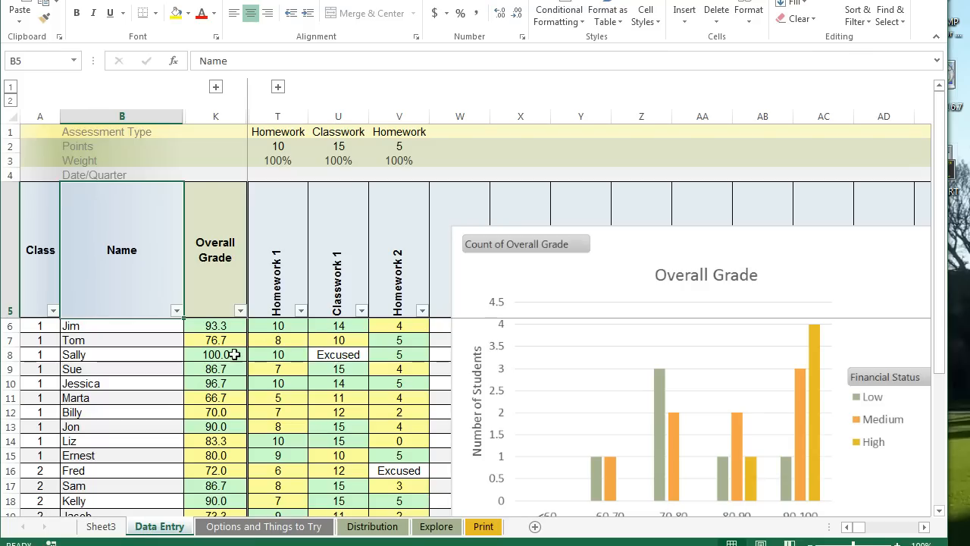
click(290, 326)
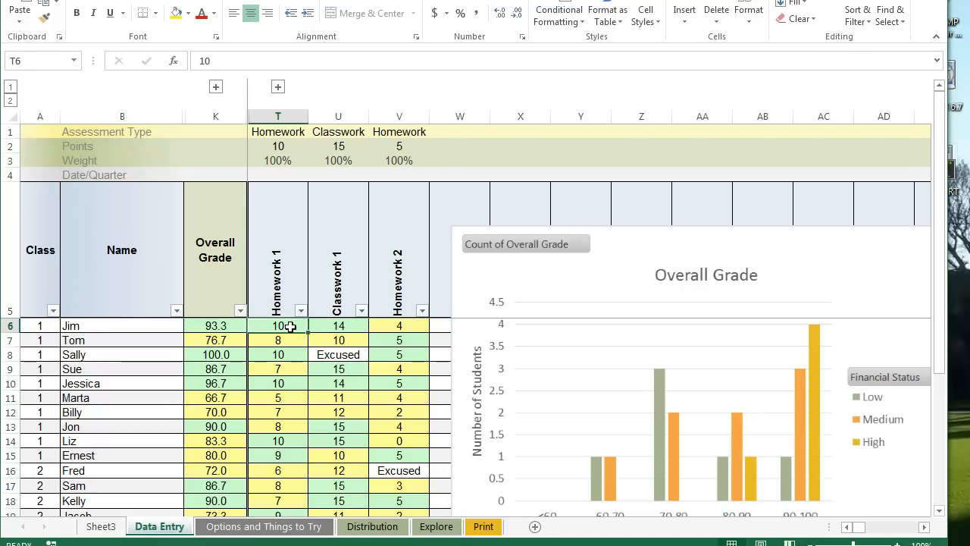
text(0)
key(Return)
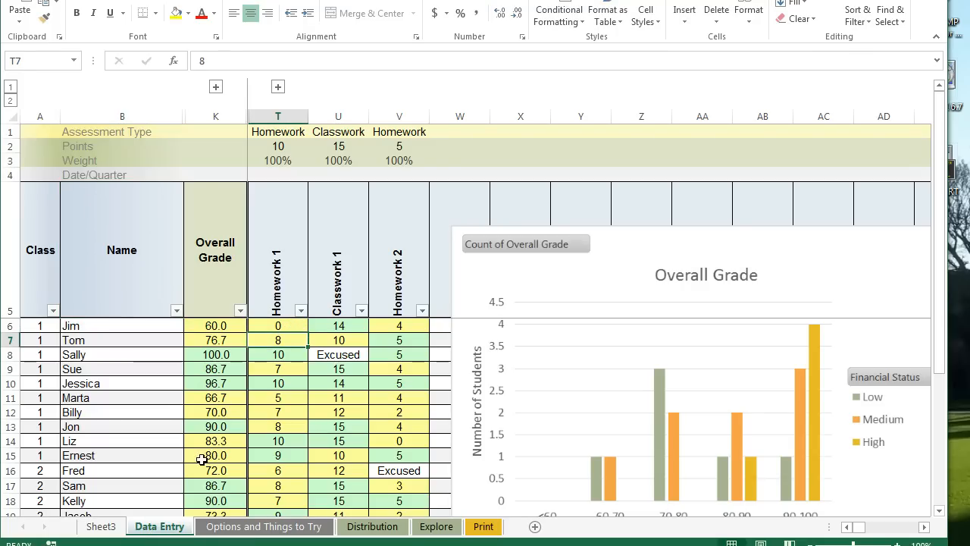
Step: Refresh the PivotTable on Sheet3 so that it and its chart use the changed Data Entry score
click(101, 526)
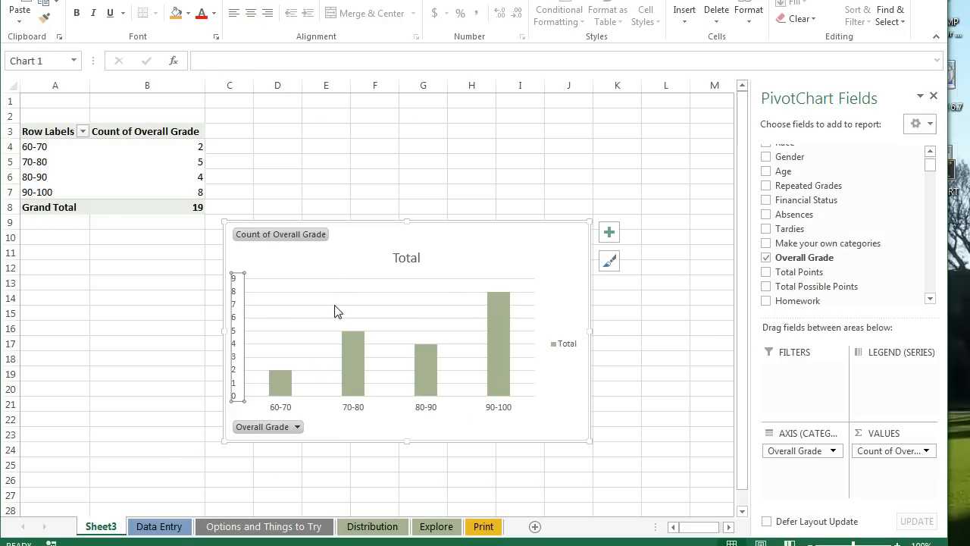
click(80, 139)
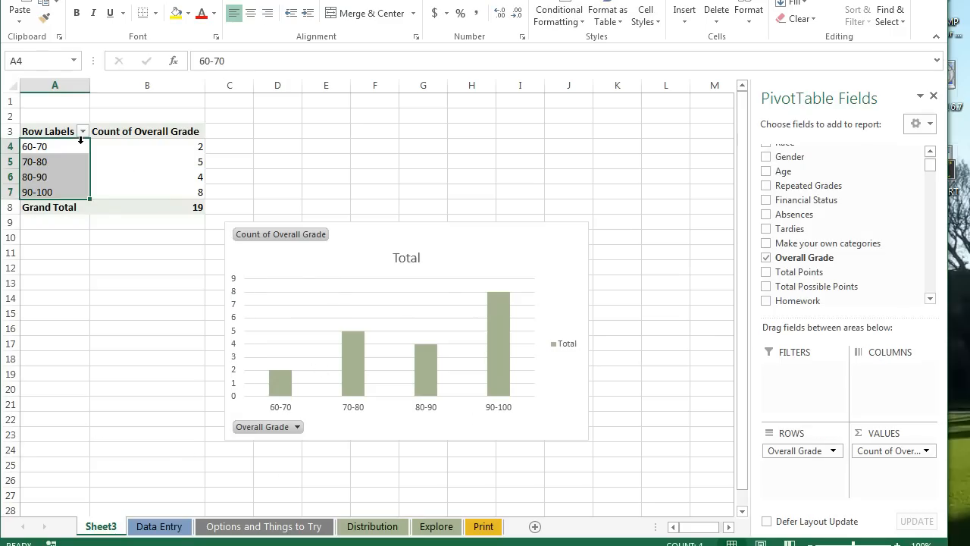
click(68, 138)
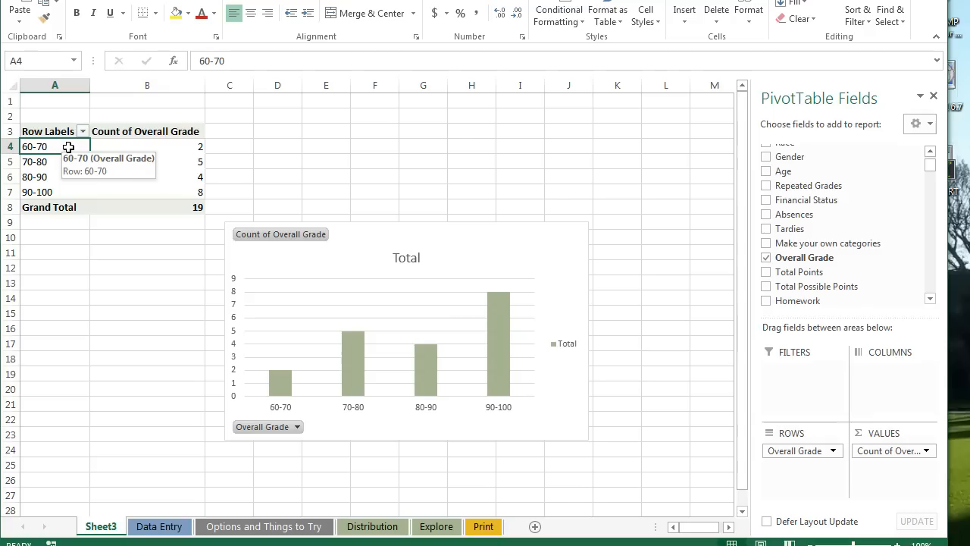
click(612, 17)
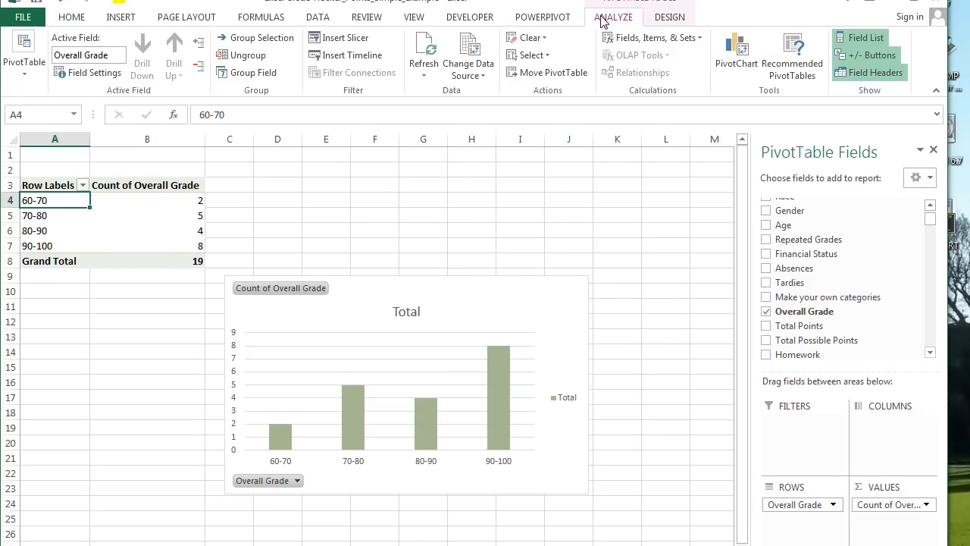
click(422, 53)
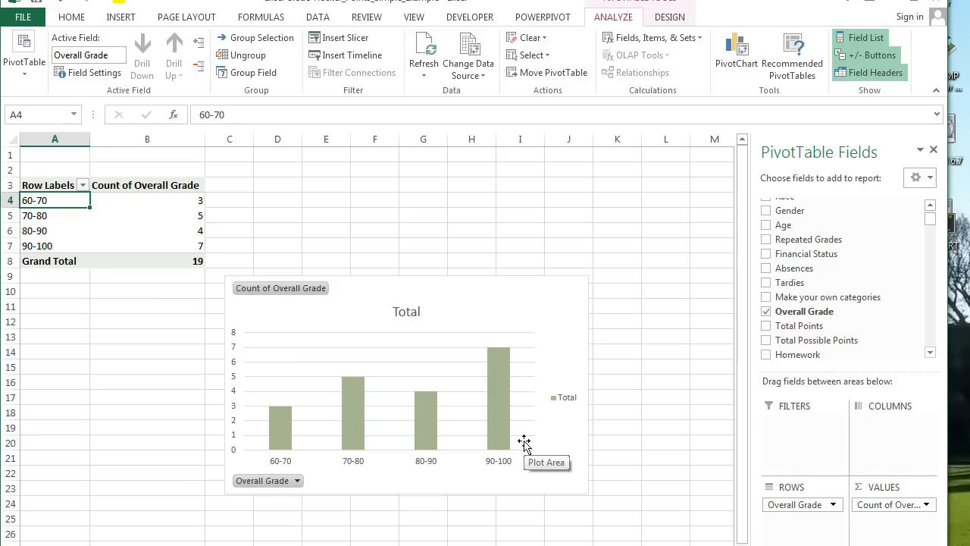
Step: Split the grouped grade counts by Class as the column field, compare the classes in the chart, and remove Class from the PivotTable
click(930, 206)
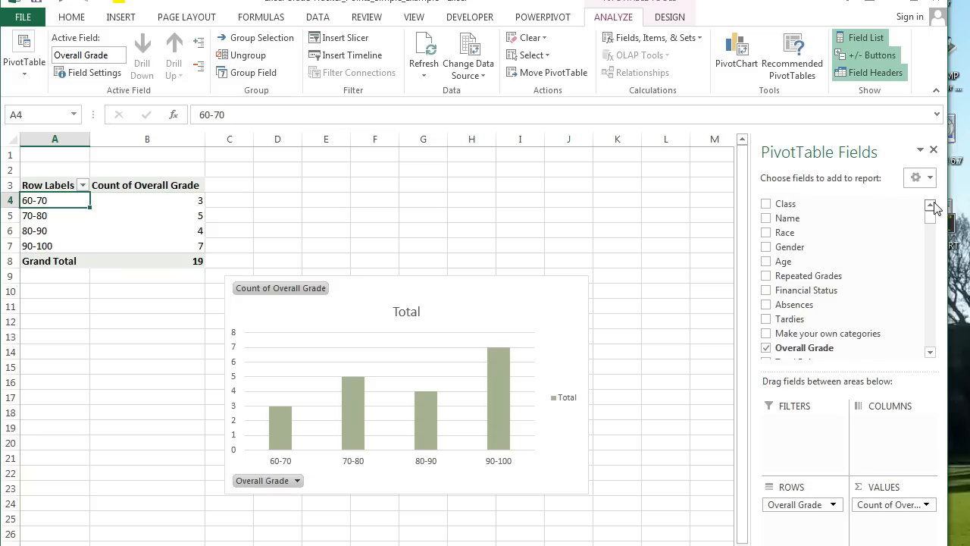
drag(802, 207, 871, 427)
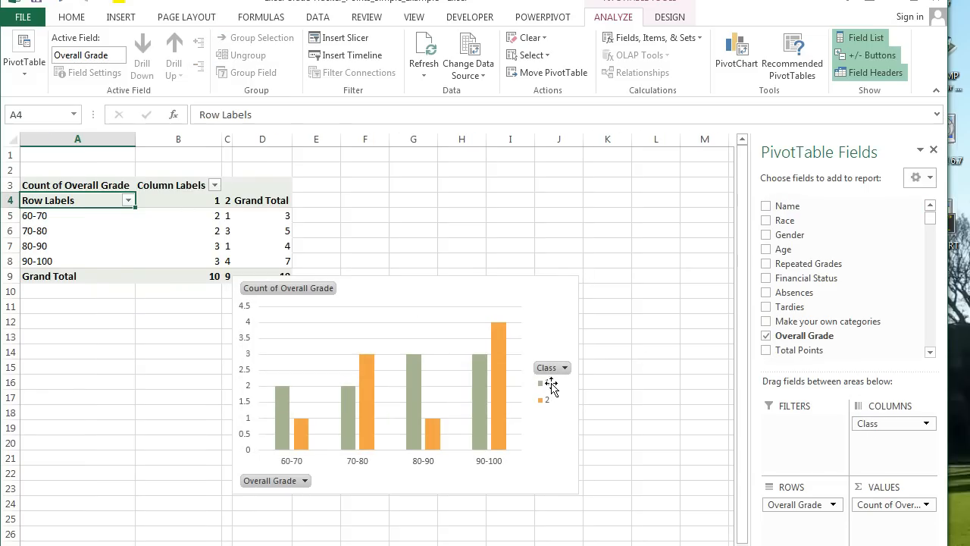
mouse_move(477, 409)
drag(874, 427, 671, 362)
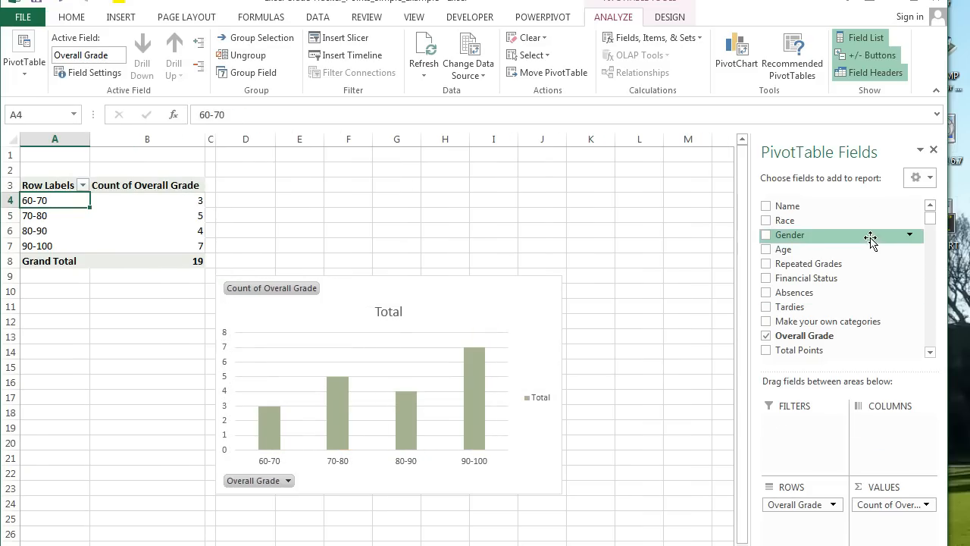
Step: Add Financial Status as the PivotTable's column field and reorder its columns to Low, Medium, High
drag(822, 279, 867, 429)
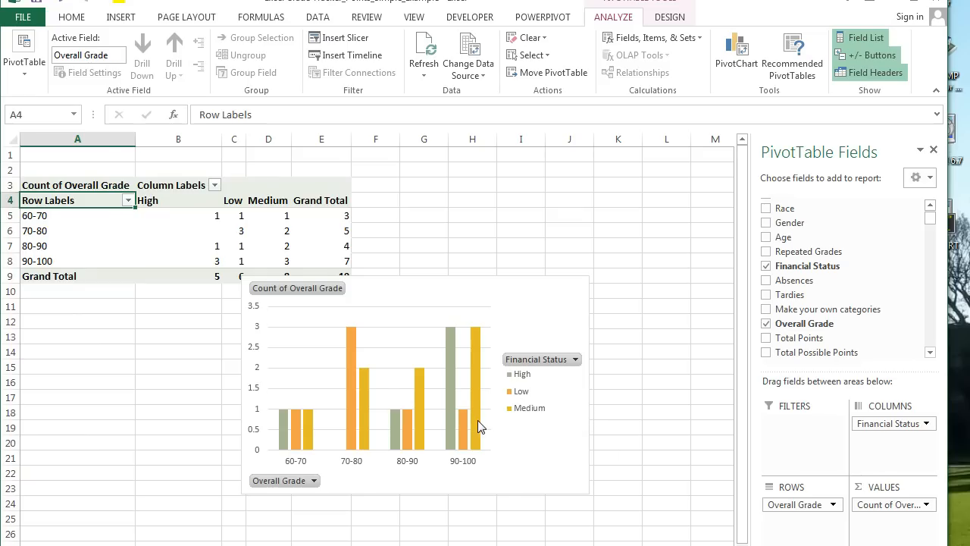
mouse_move(453, 418)
click(195, 198)
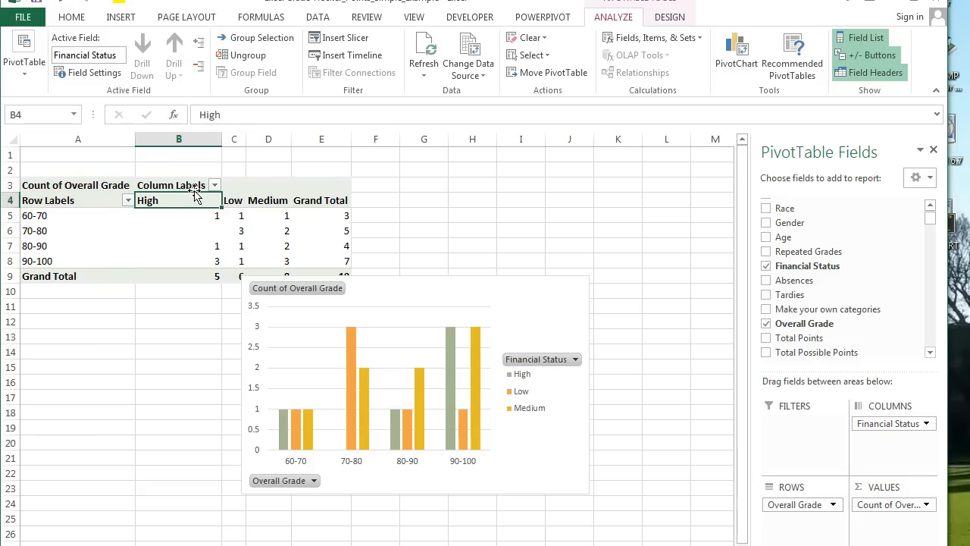
click(195, 193)
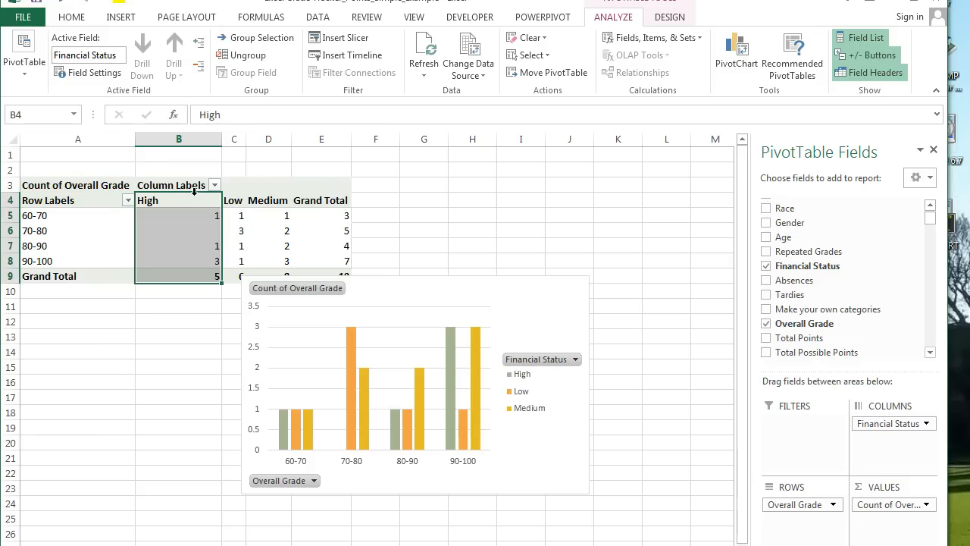
drag(224, 212, 278, 212)
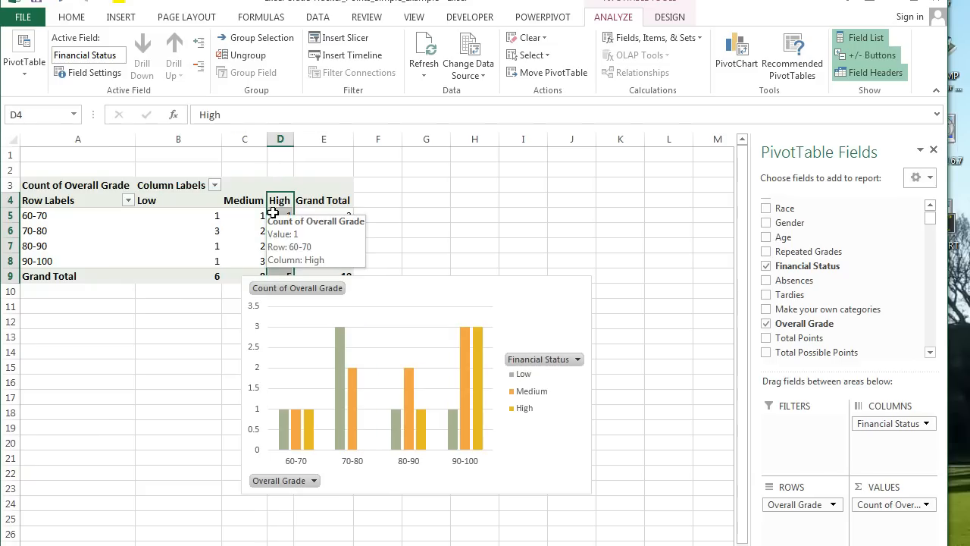